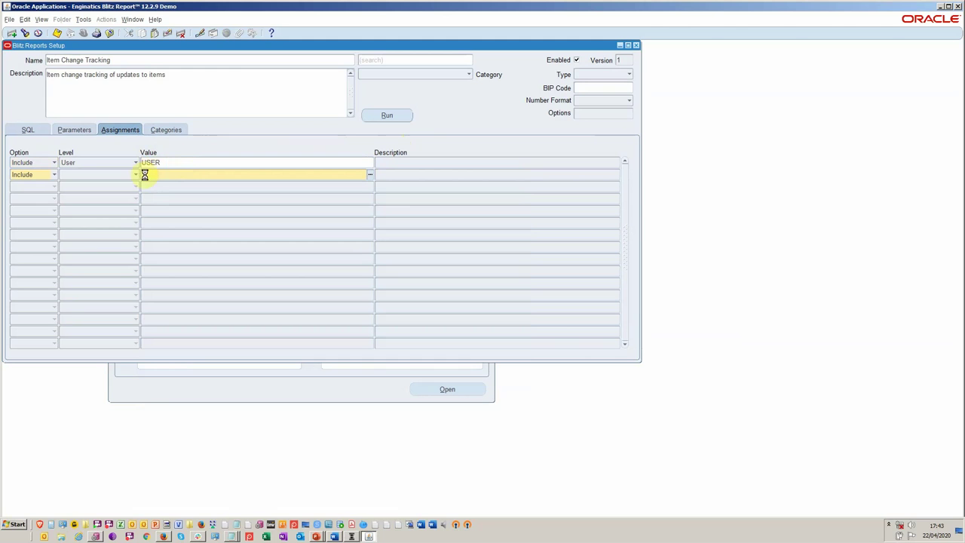
Add the Enginatics category to the Item Change Tracking report, leaving its assignments with only the existing user-level entry.
{"action": "left_click", "coordinate": [134, 176]}
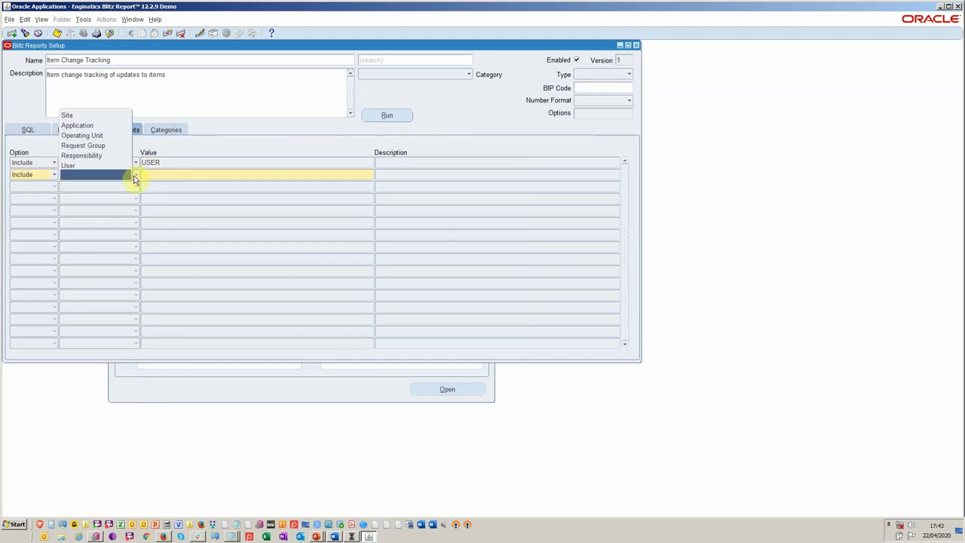
{"action": "left_click", "coordinate": [189, 159]}
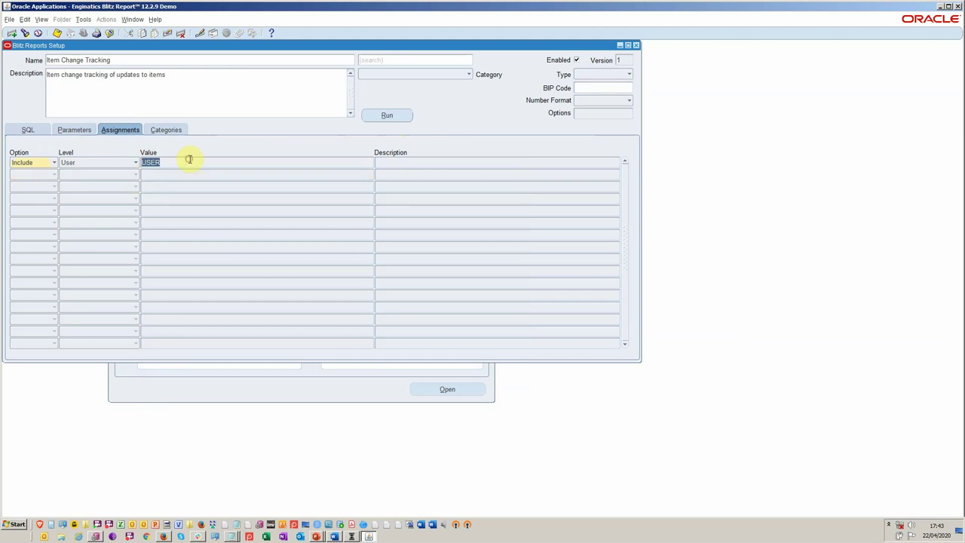
{"action": "left_click", "coordinate": [159, 130]}
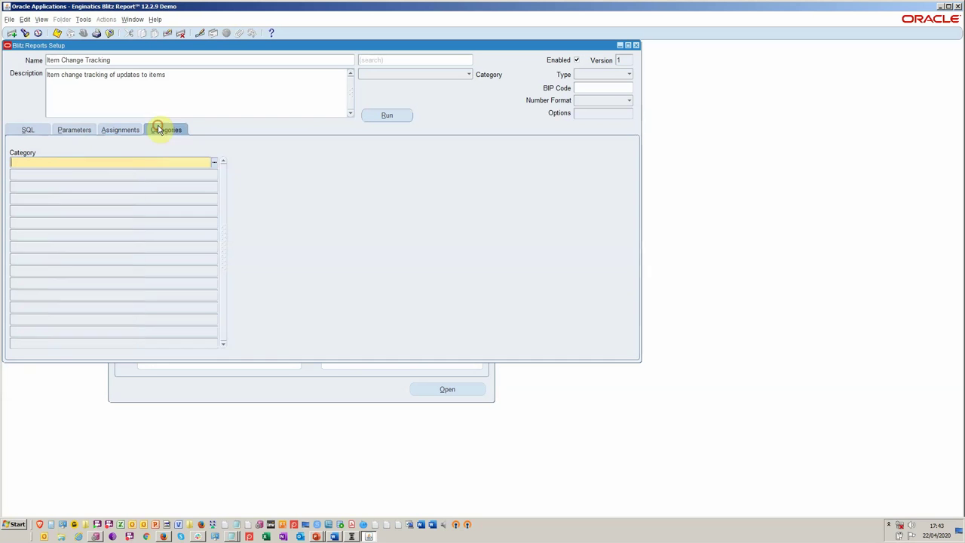
{"action": "left_click", "coordinate": [122, 162]}
{"action": "type", "text": "enginatics"}
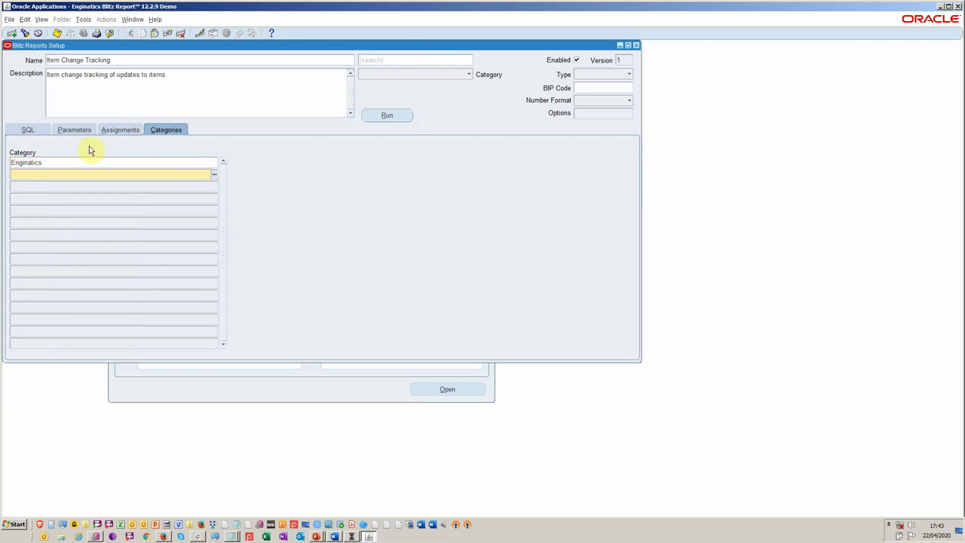
Review the report's SQL query, parameters, assignments and category.
{"action": "left_click", "coordinate": [37, 129]}
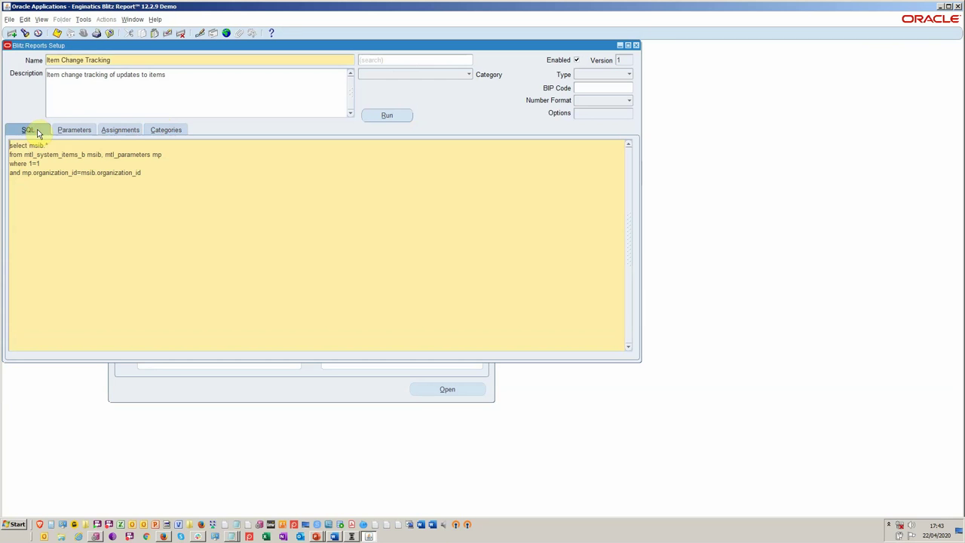
{"action": "left_click", "coordinate": [81, 129]}
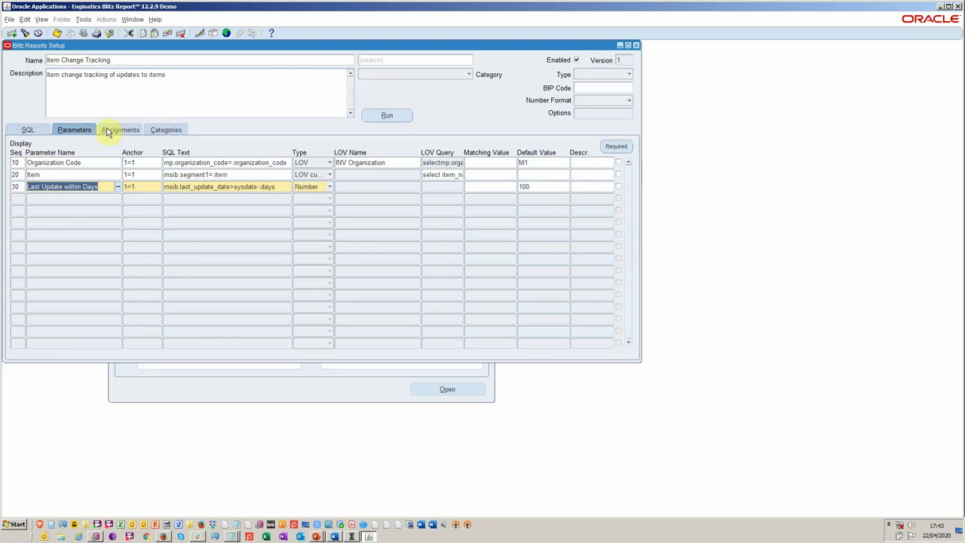
{"action": "left_click", "coordinate": [108, 132]}
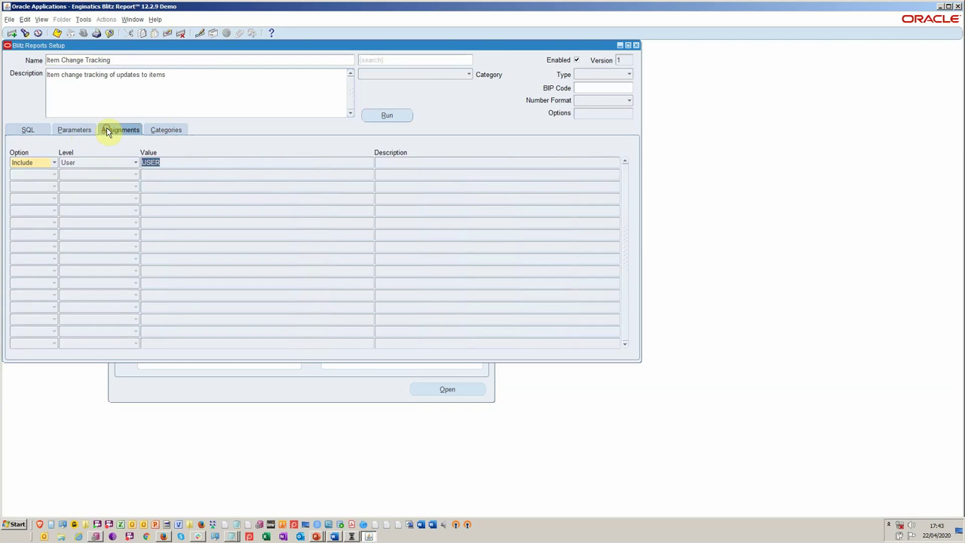
{"action": "left_click", "coordinate": [175, 132]}
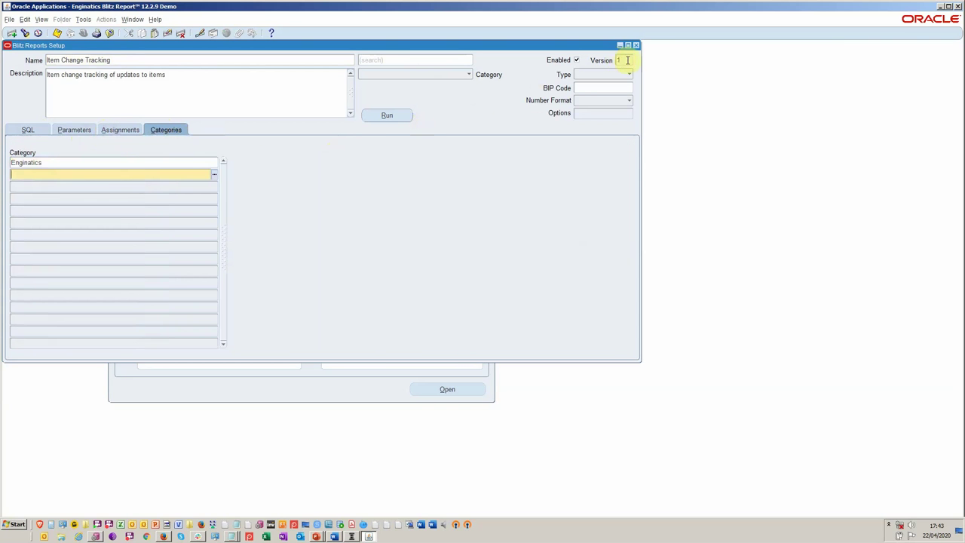
Run the Item Change Tracking report for organization M1 with updates within 100 days, and return from its Excel output to the report form.
{"action": "left_click", "coordinate": [386, 115]}
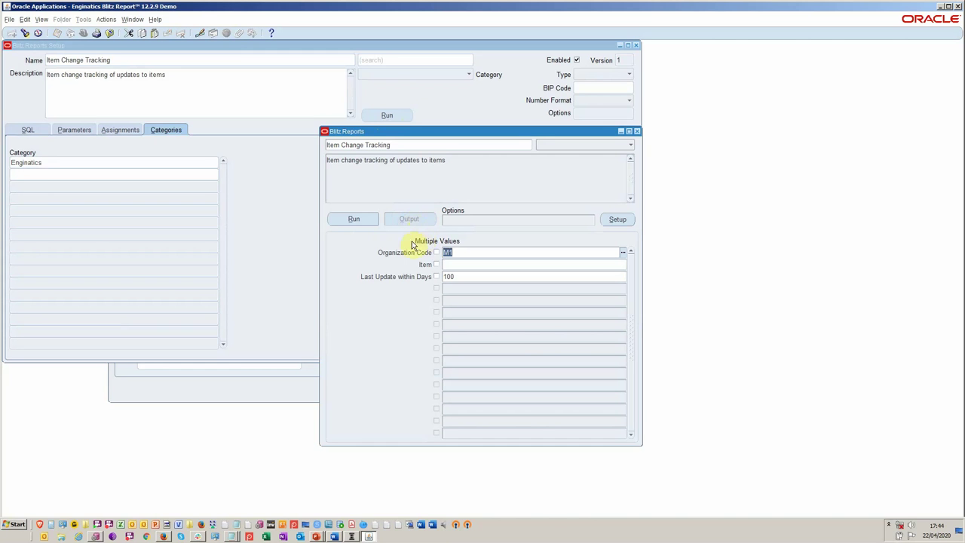
{"action": "left_click", "coordinate": [367, 223]}
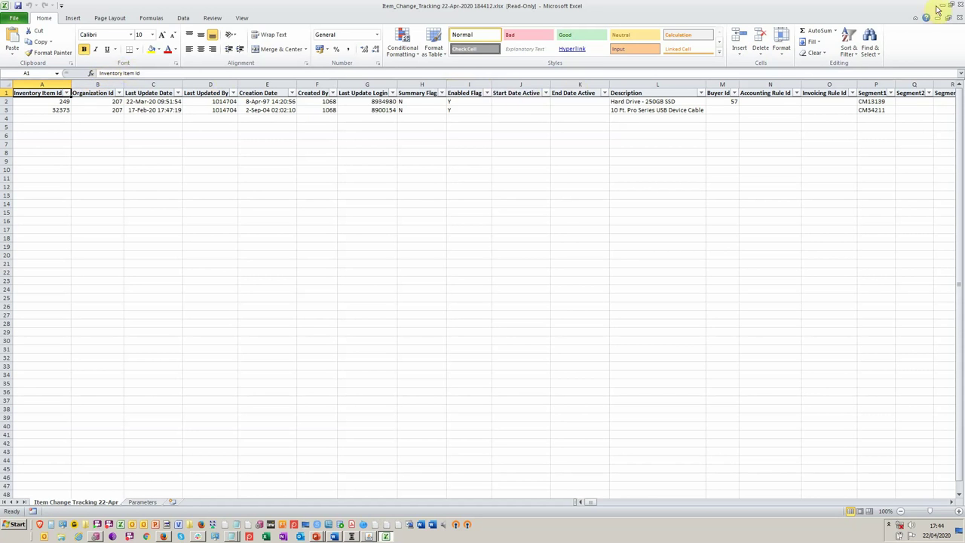
{"action": "key", "text": "alt+Tab"}
{"action": "key", "text": "alt+Tab"}
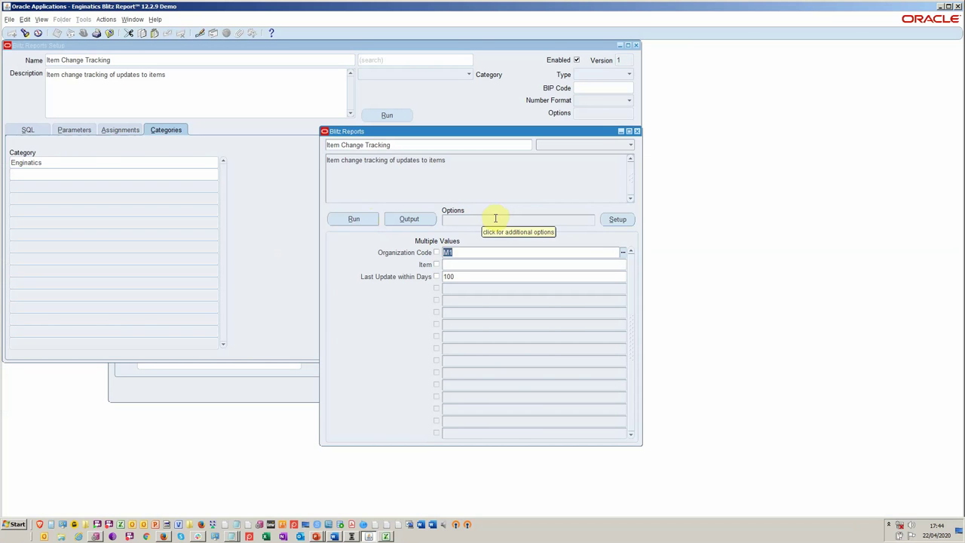
Create a new column template for the report and hide the Inventory Item Id and Organization Id columns.
{"action": "left_click", "coordinate": [495, 218]}
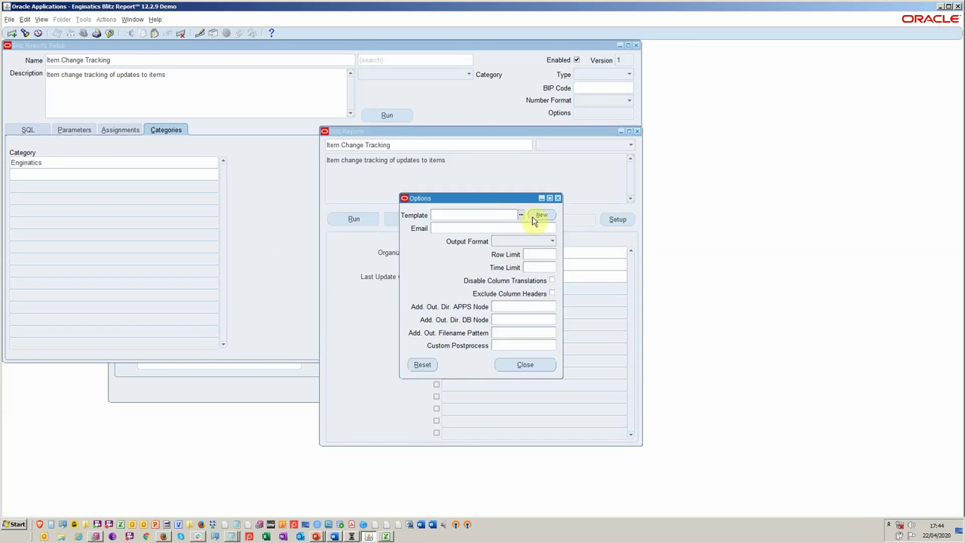
{"action": "left_click", "coordinate": [539, 216]}
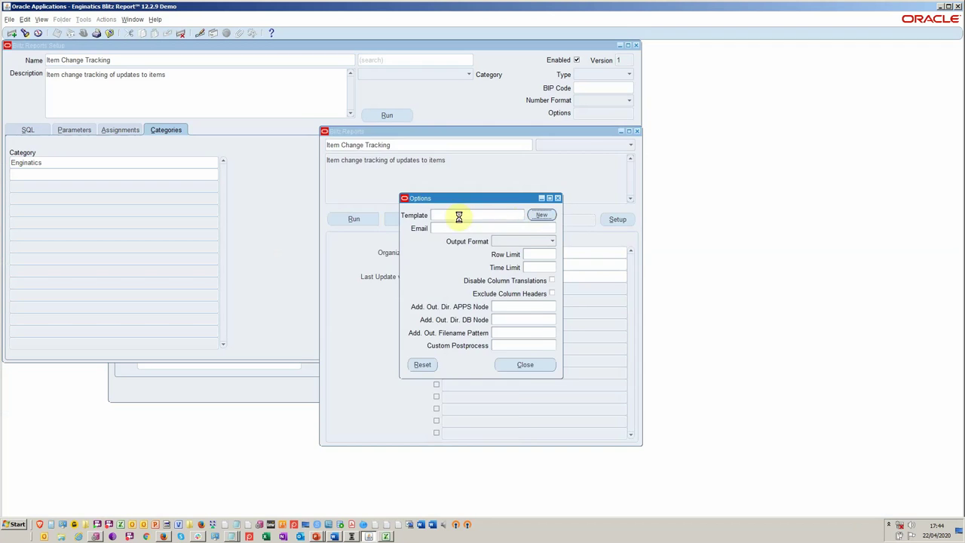
{"action": "double_click", "coordinate": [561, 202]}
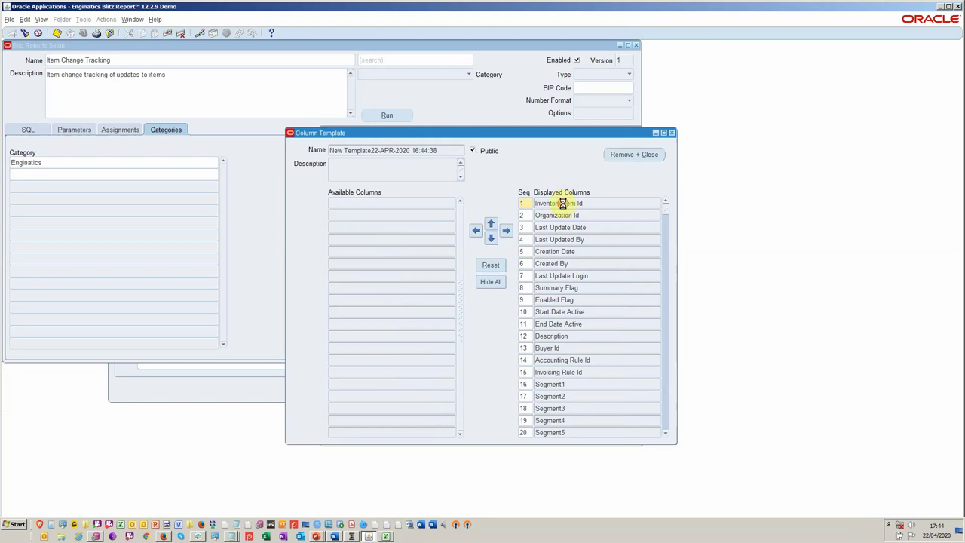
{"action": "left_click", "coordinate": [556, 204]}
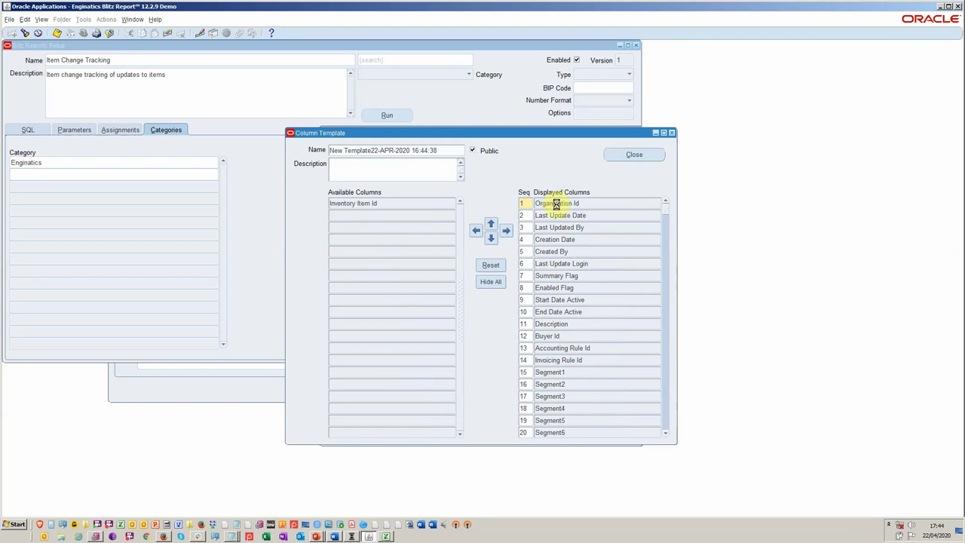
{"action": "double_click", "coordinate": [555, 203]}
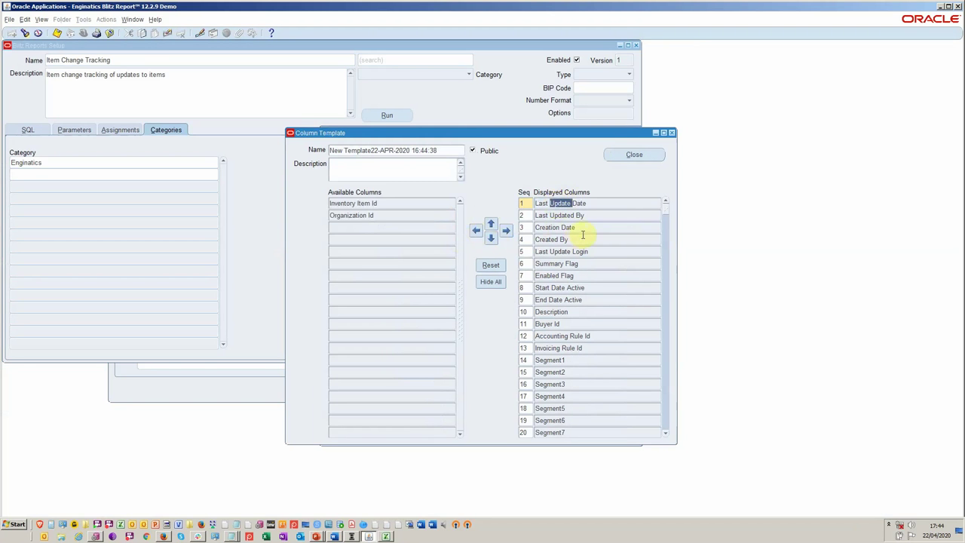
Move the Segment1 column up to the first place among the displayed columns.
{"action": "left_click", "coordinate": [579, 361]}
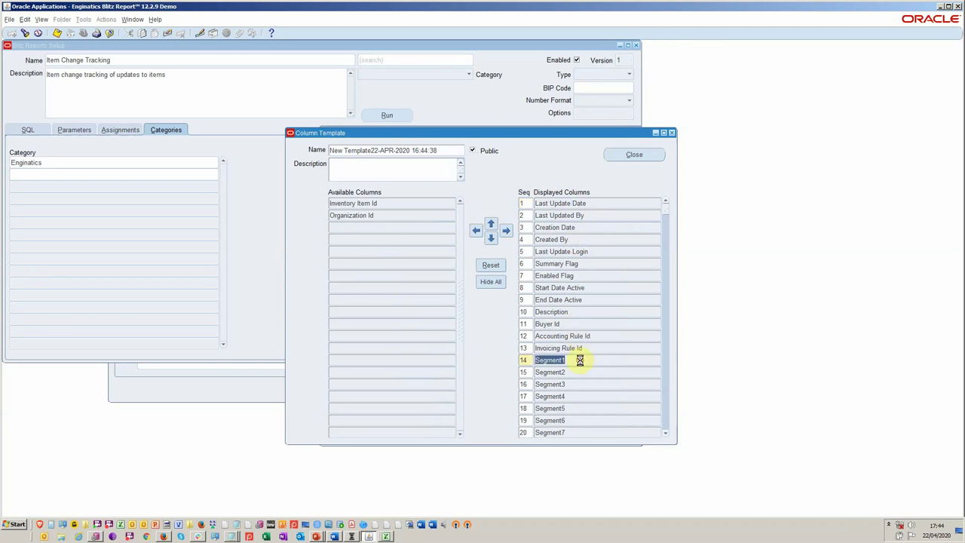
{"action": "left_click", "coordinate": [491, 223]}
{"action": "left_click", "coordinate": [491, 223]}
{"action": "left_click", "coordinate": [491, 223]}
{"action": "left_click", "coordinate": [491, 223]}
{"action": "left_click", "coordinate": [491, 223]}
{"action": "left_click", "coordinate": [491, 223]}
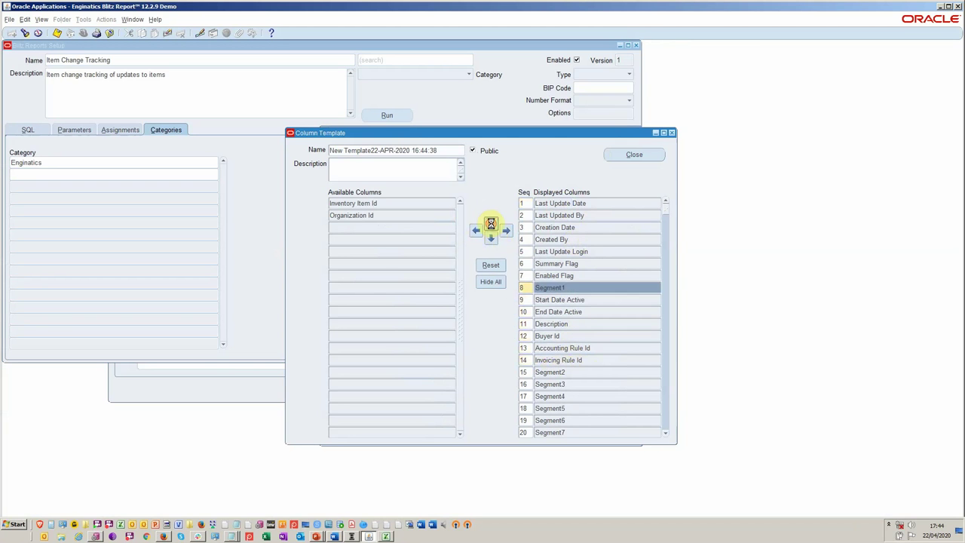
{"action": "left_click", "coordinate": [491, 223]}
{"action": "left_click", "coordinate": [491, 223]}
{"action": "left_click", "coordinate": [490, 223]}
{"action": "left_click", "coordinate": [491, 223]}
{"action": "left_click", "coordinate": [491, 223]}
{"action": "left_click", "coordinate": [491, 223]}
{"action": "left_click", "coordinate": [491, 223]}
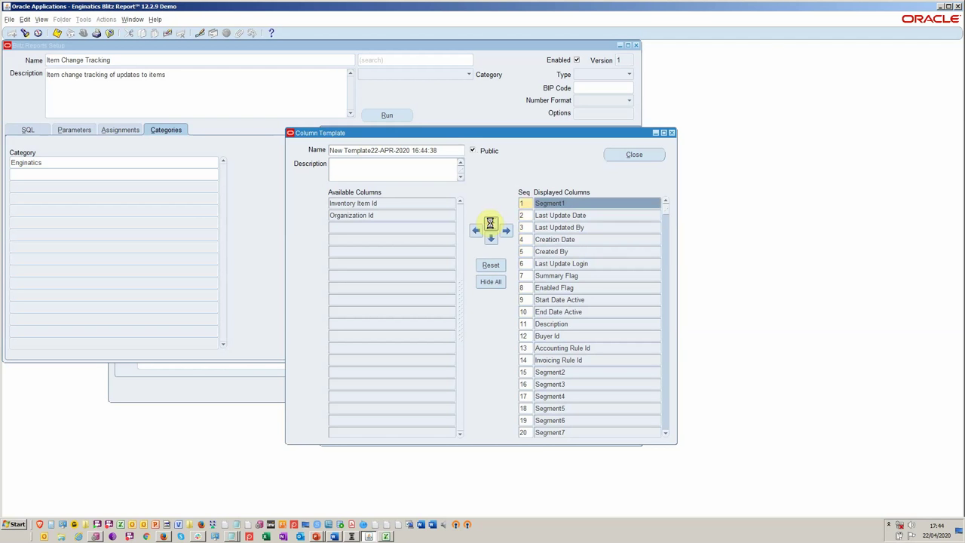
Hide the columns Segment7 through Segment20 in the template.
{"action": "left_click", "coordinate": [606, 373]}
{"action": "left_click", "coordinate": [667, 348]}
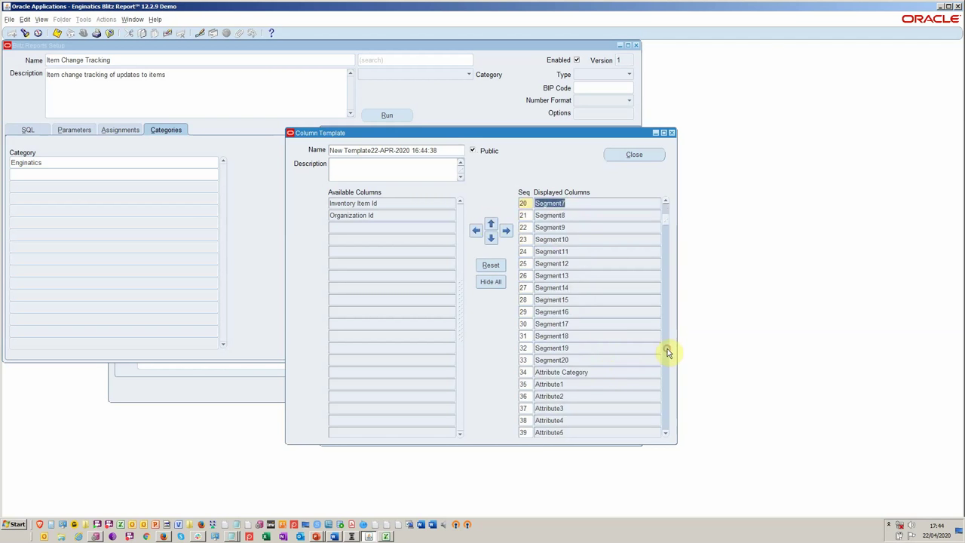
{"action": "left_click", "coordinate": [595, 359], "text": "shift"}
{"action": "left_click", "coordinate": [476, 230]}
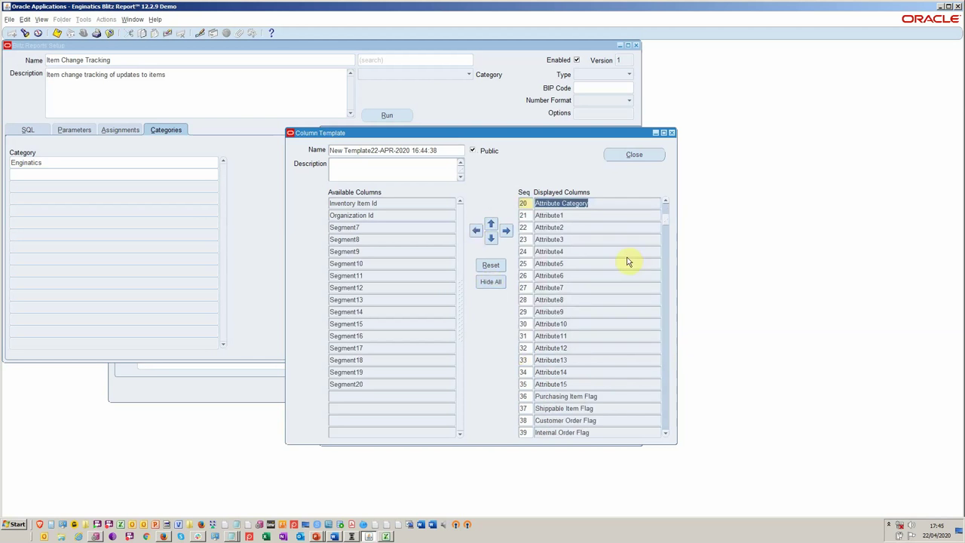
Hide the columns Attribute1 through Attribute15 in the template.
{"action": "left_click", "coordinate": [600, 217]}
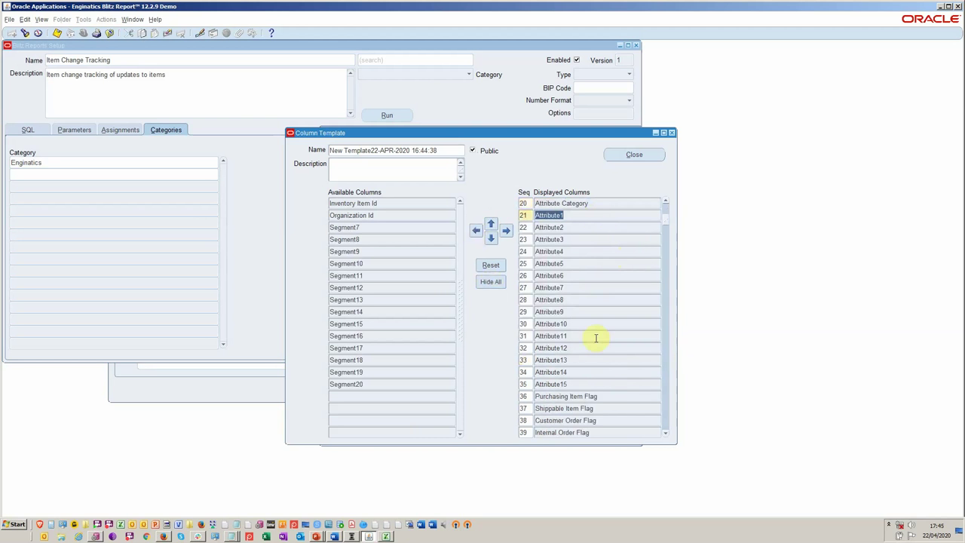
{"action": "left_click", "coordinate": [594, 383]}
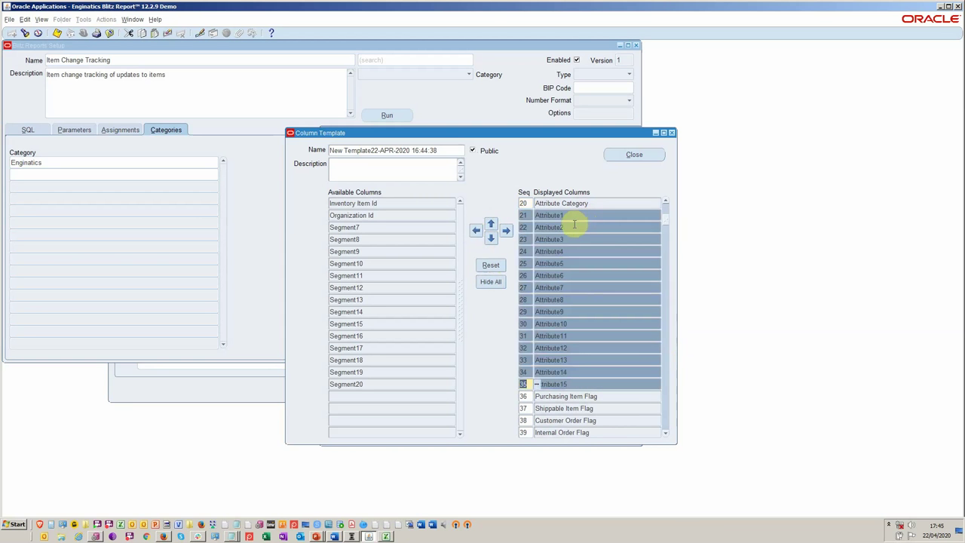
{"action": "left_click", "coordinate": [476, 232]}
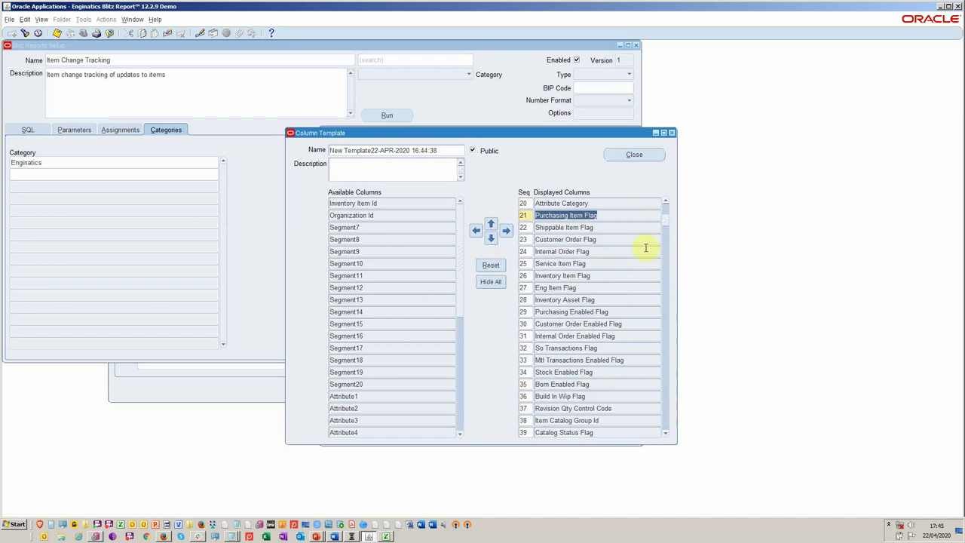
Check the remaining displayed columns and hide Segment2 through Segment6 from the template.
{"action": "left_click", "coordinate": [669, 301]}
{"action": "left_click", "coordinate": [668, 310]}
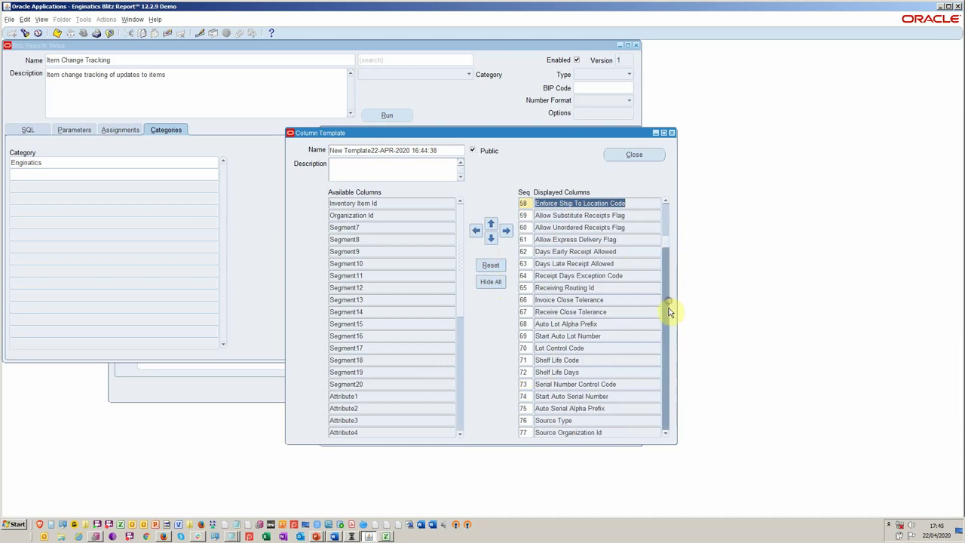
{"action": "left_click", "coordinate": [667, 315]}
{"action": "left_click", "coordinate": [666, 316]}
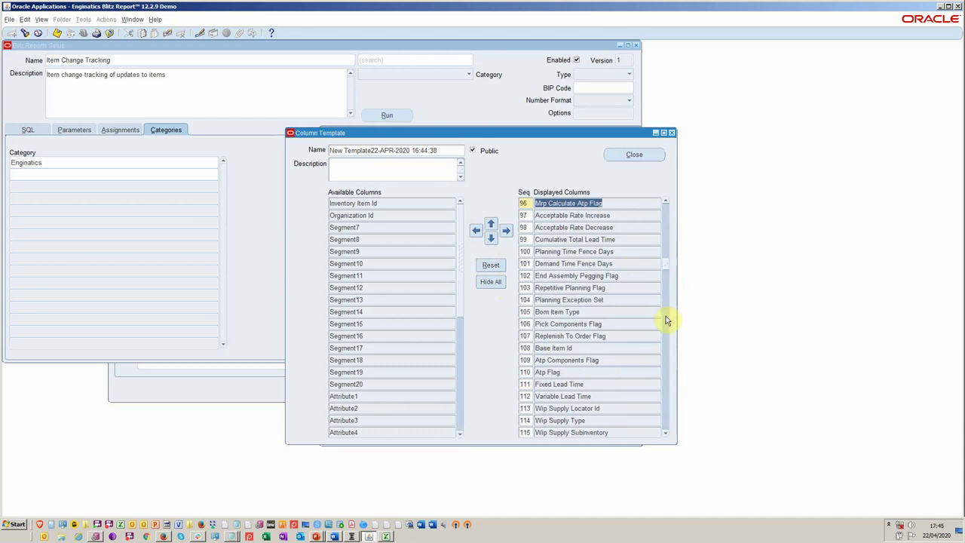
{"action": "left_click", "coordinate": [666, 316]}
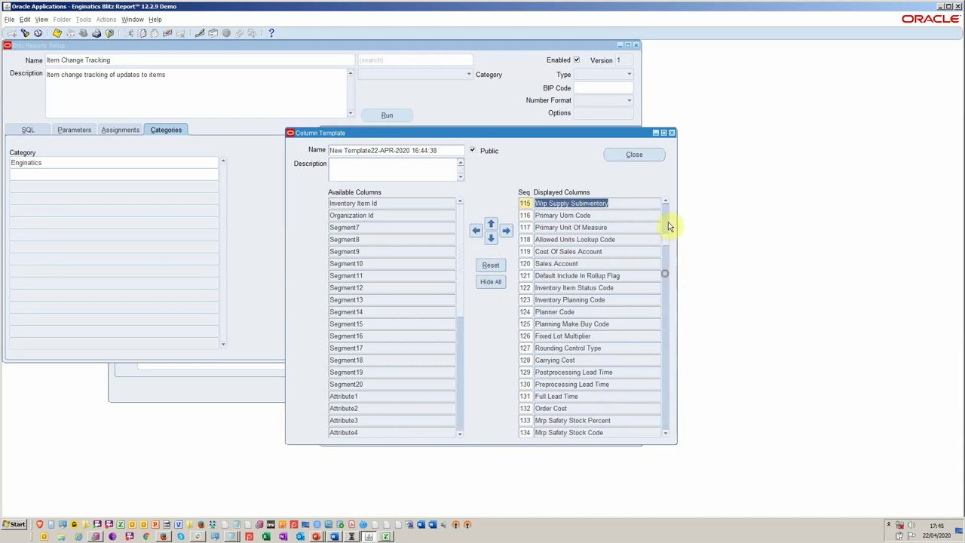
{"action": "left_click", "coordinate": [578, 206]}
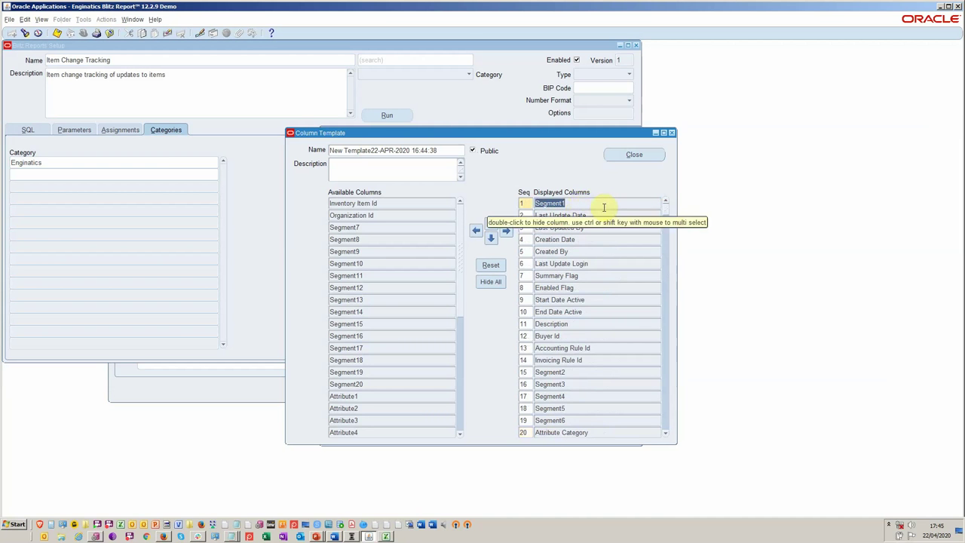
{"action": "left_click", "coordinate": [586, 373]}
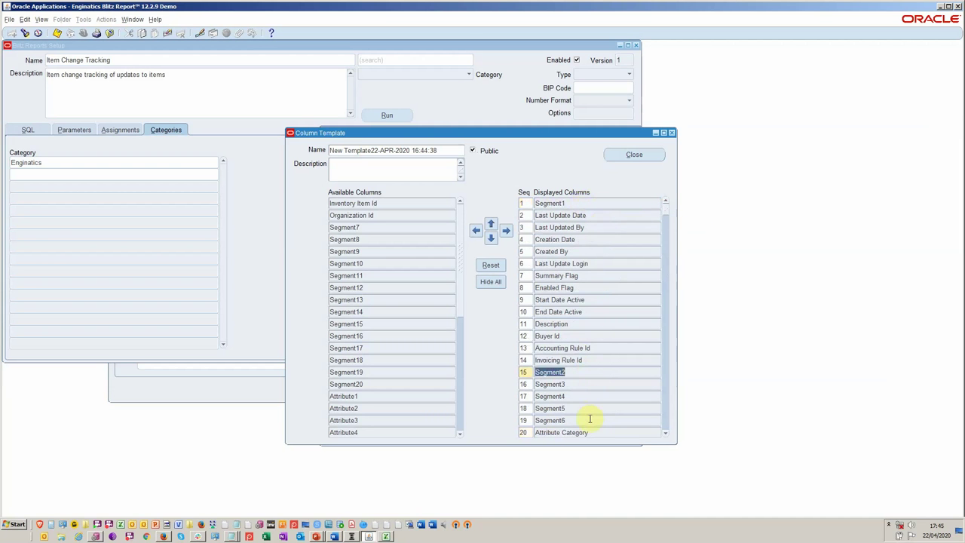
{"action": "left_click", "coordinate": [589, 420], "text": "shift"}
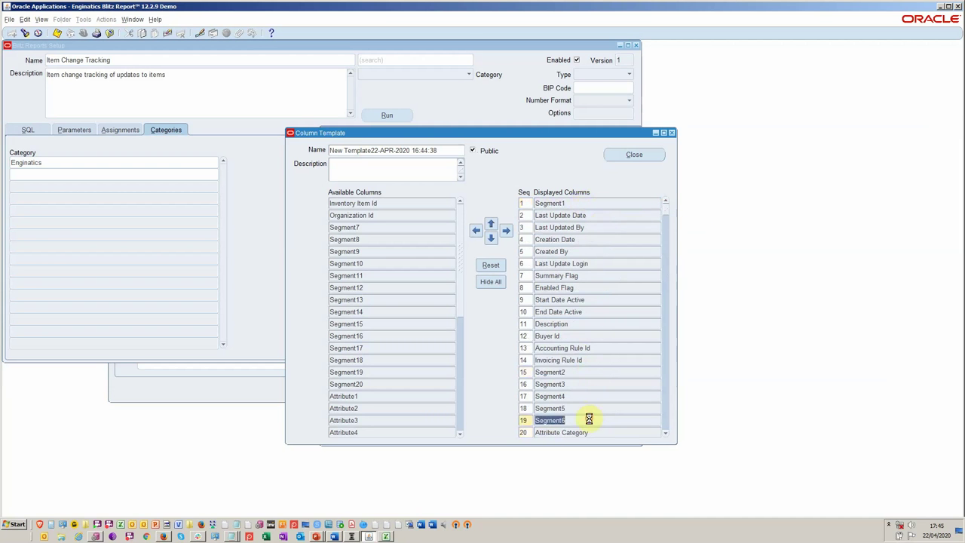
{"action": "left_click", "coordinate": [478, 232]}
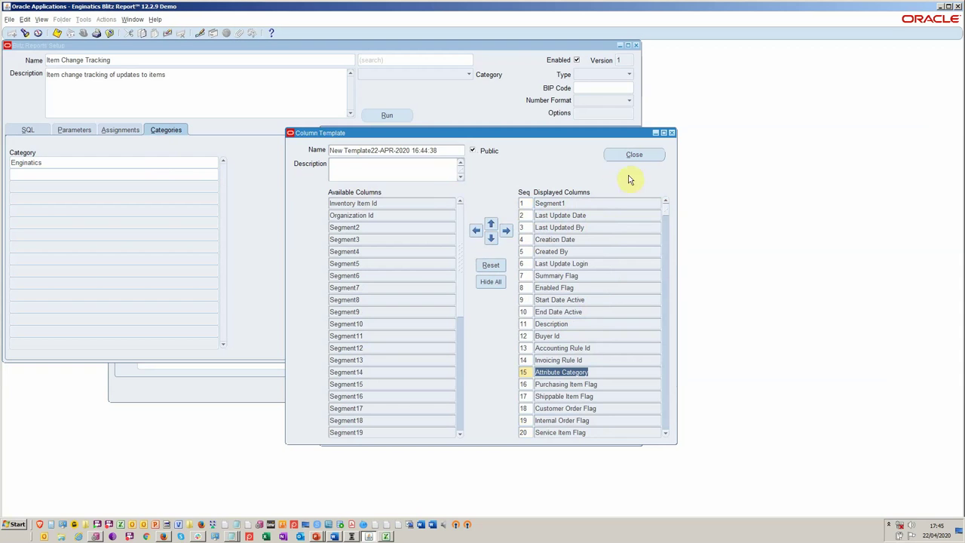
Name the column template "Item Track - changes - user" and close it.
{"action": "triple_click", "coordinate": [437, 150]}
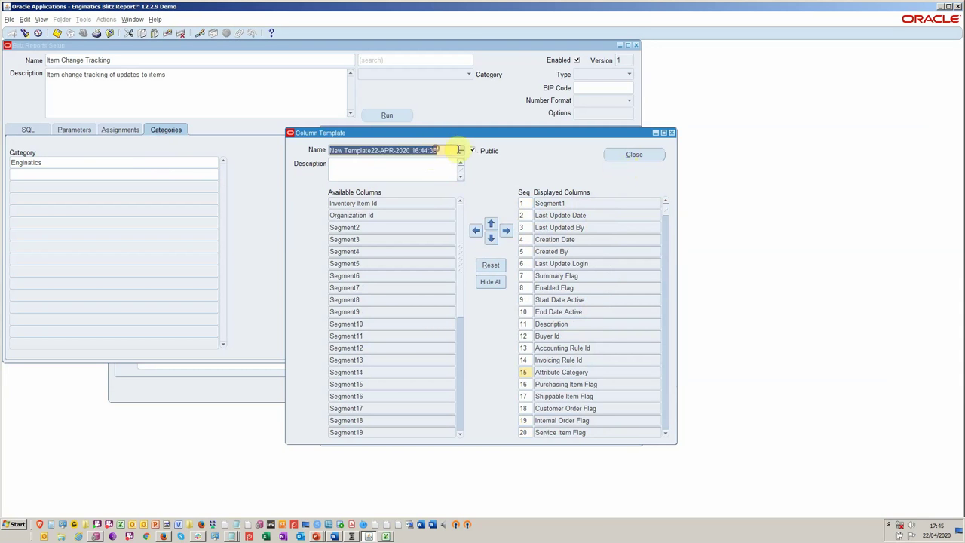
{"action": "key", "text": "BackSpace"}
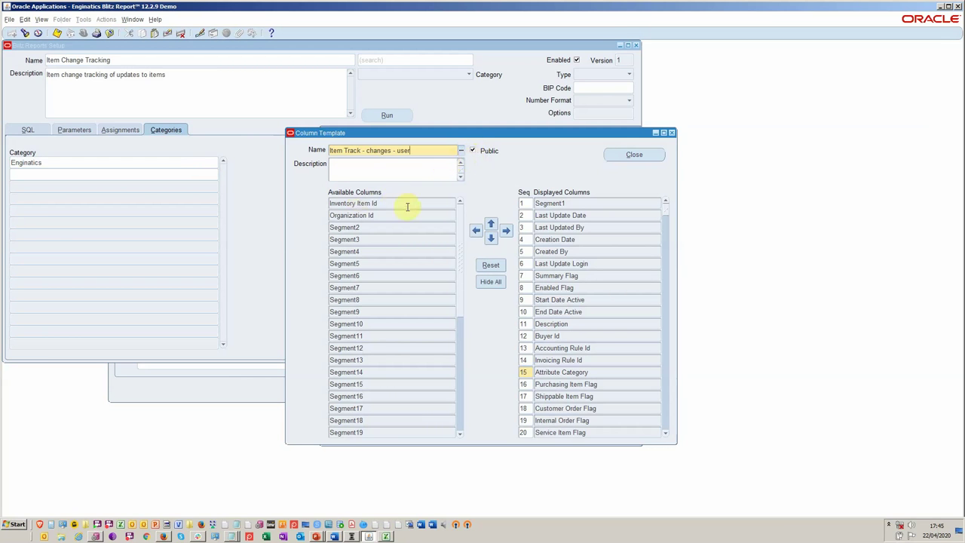
{"action": "left_click", "coordinate": [615, 156]}
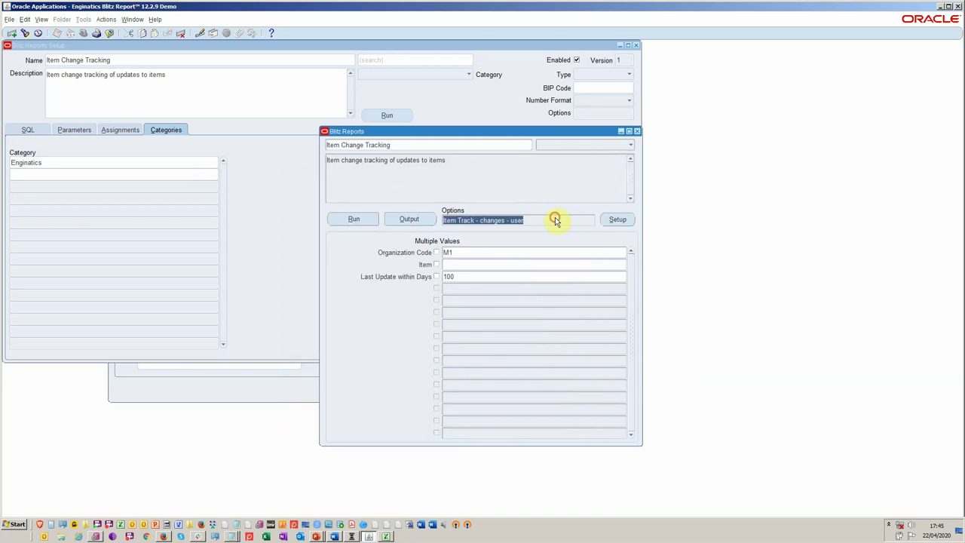
Enter the recipient's email address in the report's run options.
{"action": "left_click", "coordinate": [509, 228]}
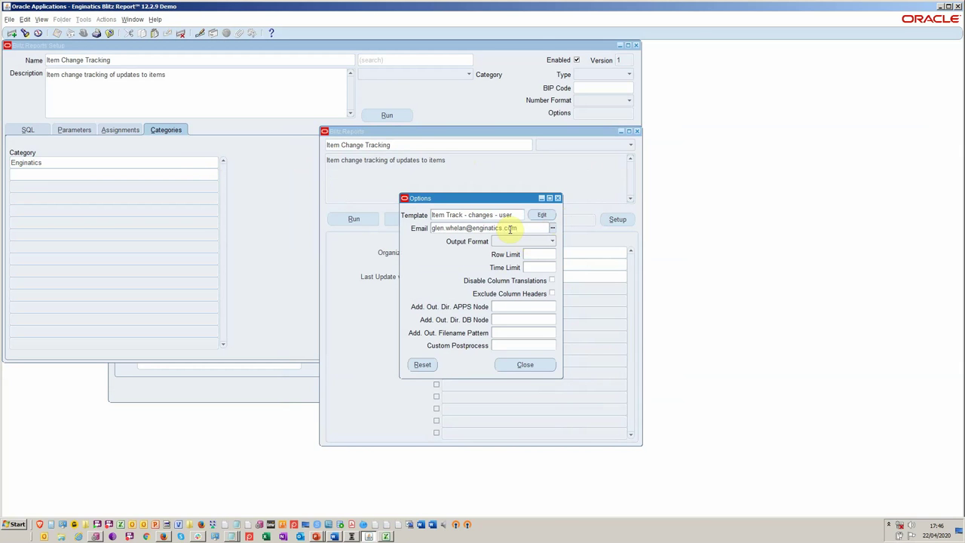
Check the available output formats for the report and close the run options.
{"action": "left_click", "coordinate": [548, 241]}
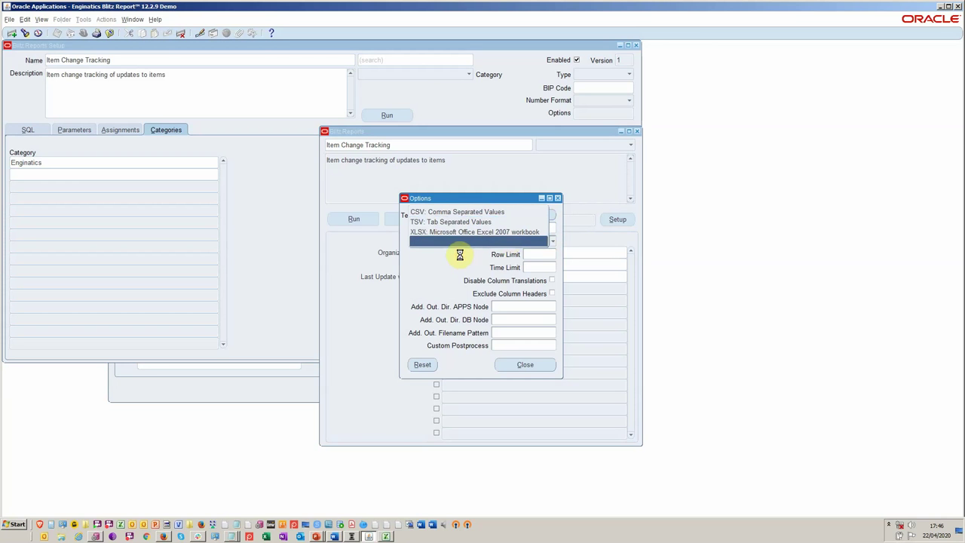
{"action": "left_click", "coordinate": [487, 232]}
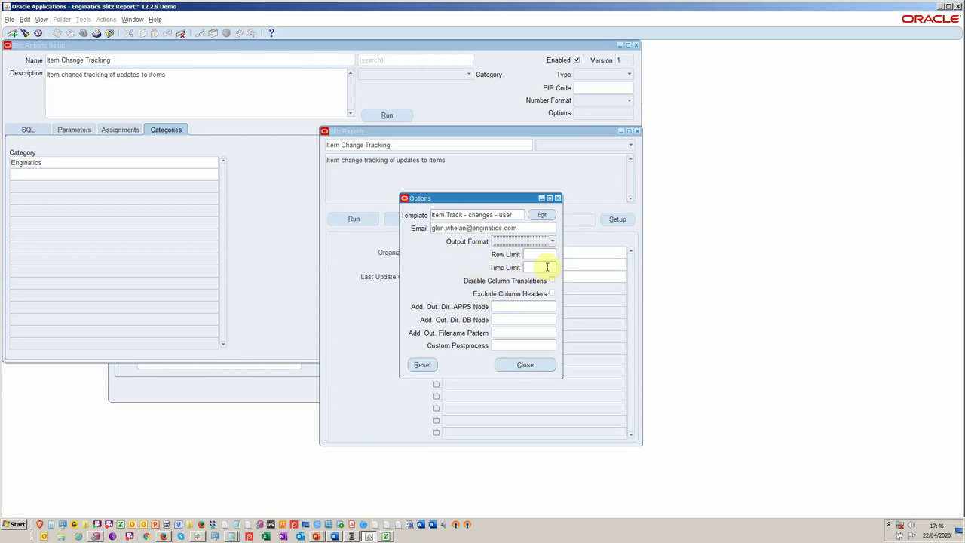
{"action": "left_click", "coordinate": [522, 366]}
{"action": "left_click", "coordinate": [525, 365]}
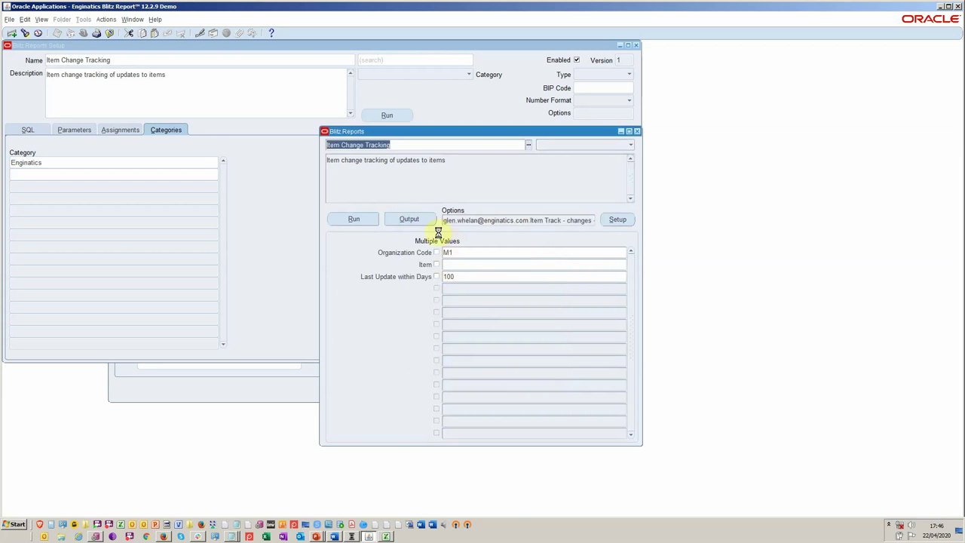
Set Last Update within Days to 2000 and run the Item Change Tracking report.
{"action": "left_click", "coordinate": [502, 277]}
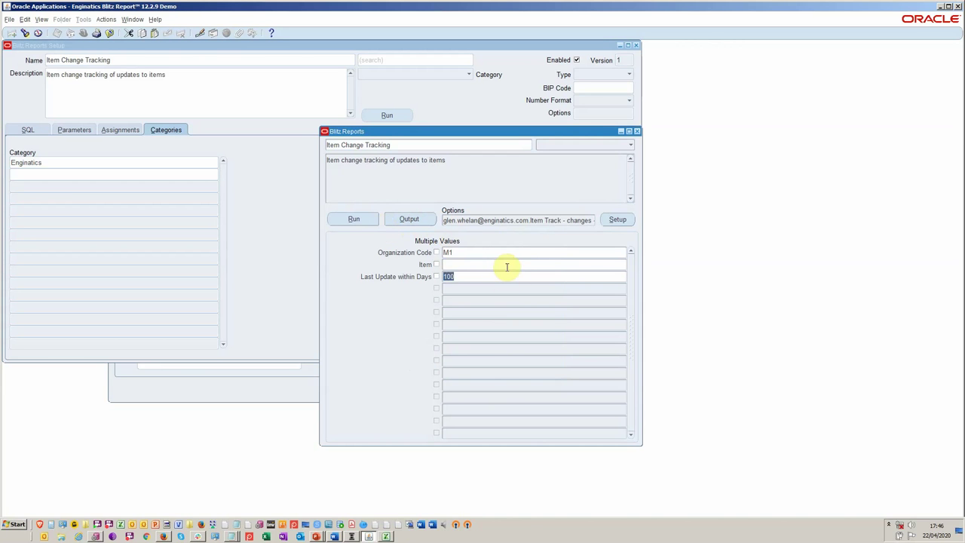
{"action": "type", "text": "20"}
{"action": "left_click", "coordinate": [354, 220]}
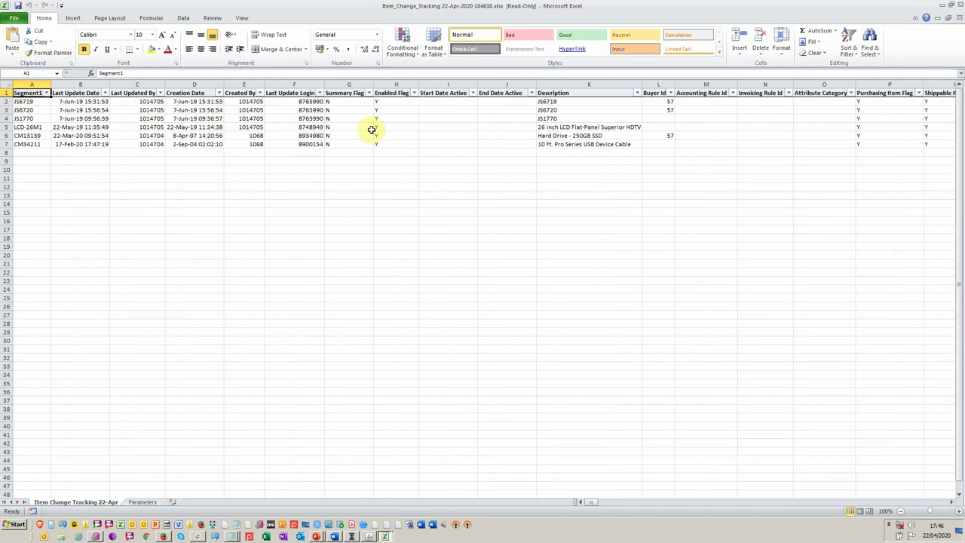
Switch from the Excel report output back to Oracle Applications.
{"action": "key", "text": "alt+Tab"}
{"action": "key", "text": "alt+Tab"}
{"action": "key", "text": "alt+Tab"}
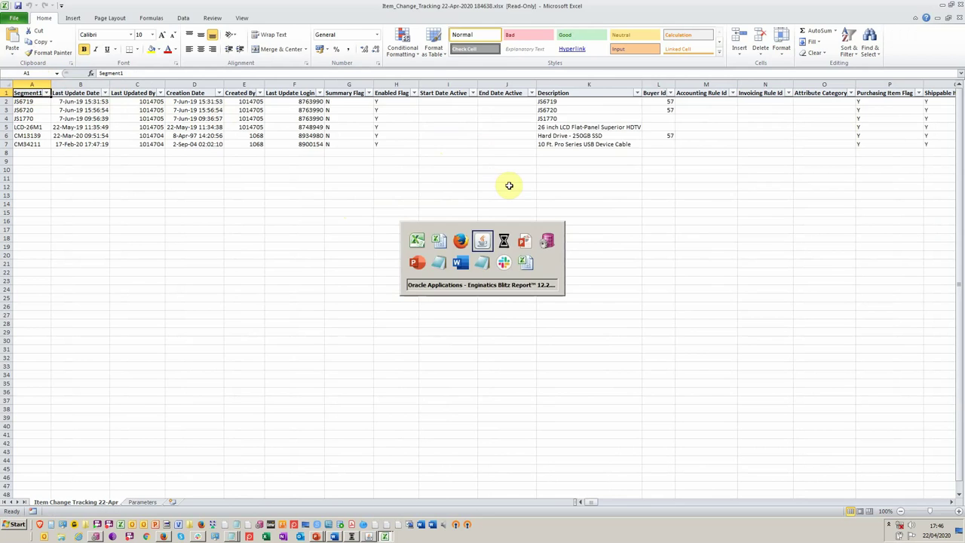
{"action": "key", "text": "alt+Tab"}
{"action": "key", "text": "alt+Tab"}
{"action": "key", "text": "alt+Tab"}
{"action": "key", "text": "alt+Tab"}
{"action": "key", "text": "alt+Tab"}
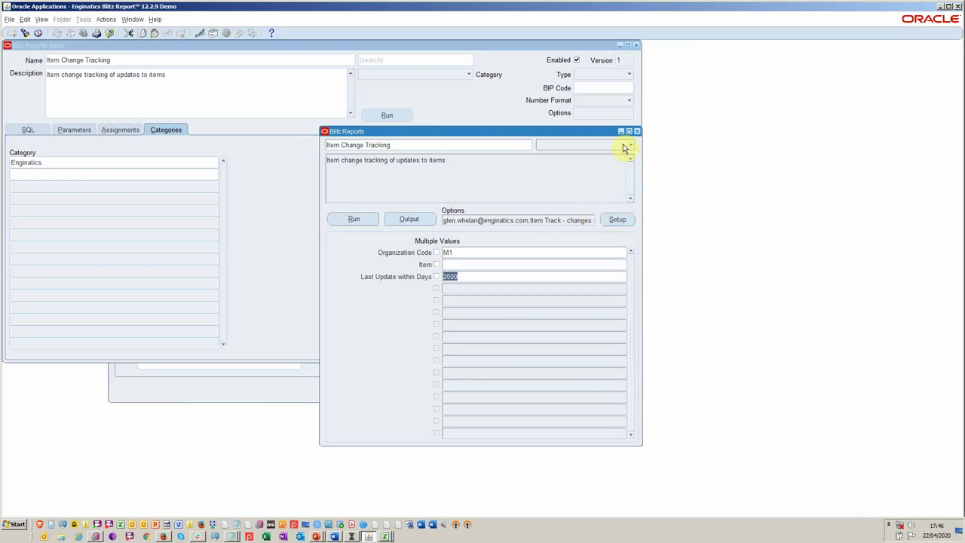
Add the comment "ready for user testing" to version 1 in the report's version history and close the history.
{"action": "left_click", "coordinate": [617, 219]}
{"action": "double_click", "coordinate": [625, 61]}
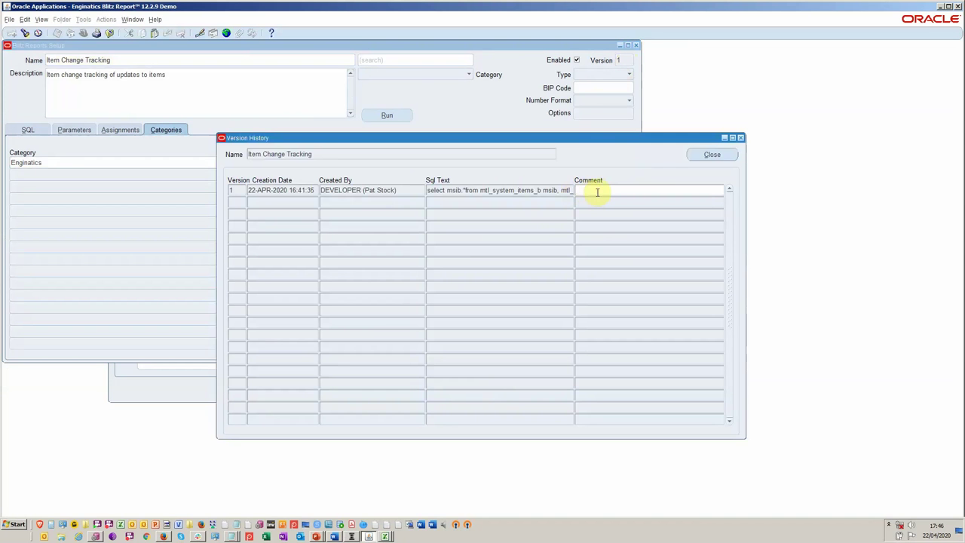
{"action": "type", "text": "ready for user testing"}
{"action": "left_click", "coordinate": [704, 157]}
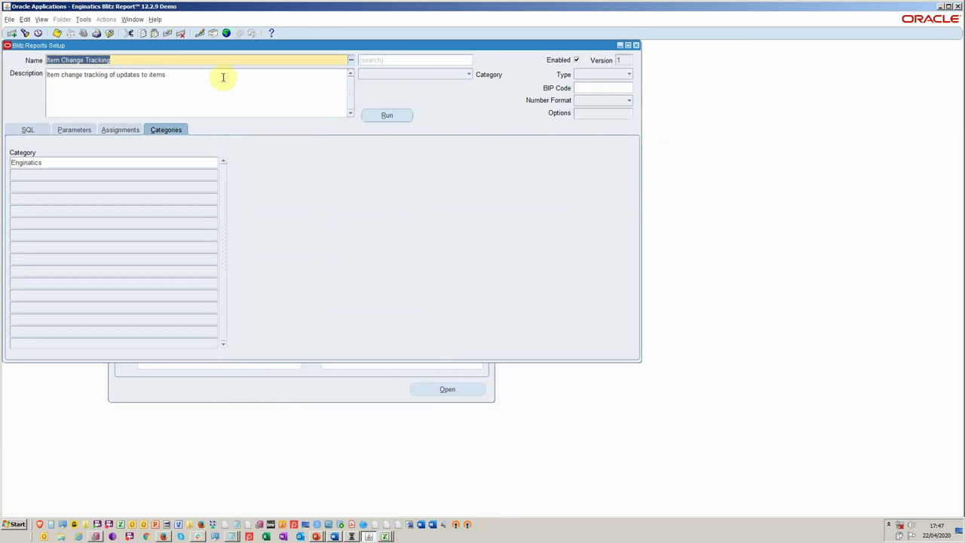
Review the report's available tools, SQL query, parameters and assignments, and close the report setup.
{"action": "left_click", "coordinate": [83, 19]}
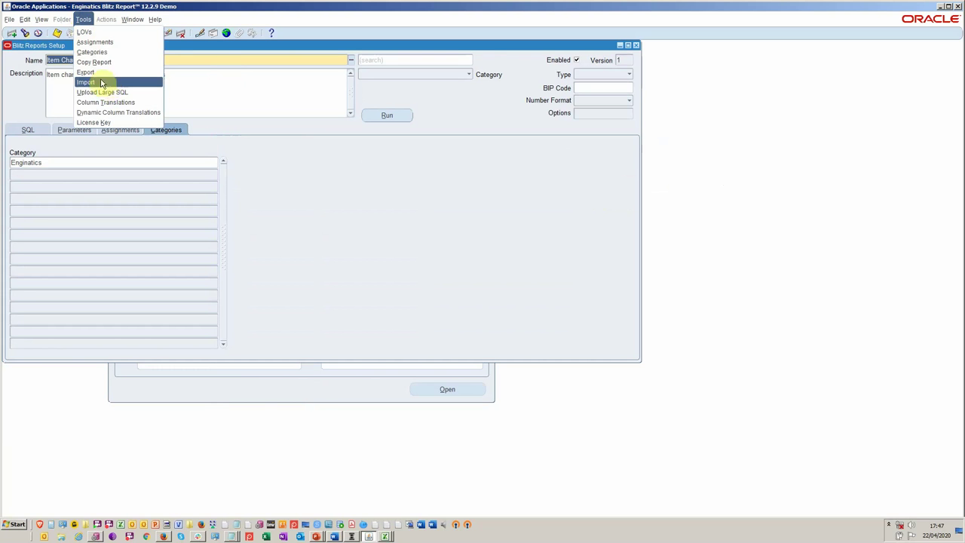
{"action": "left_click", "coordinate": [129, 150]}
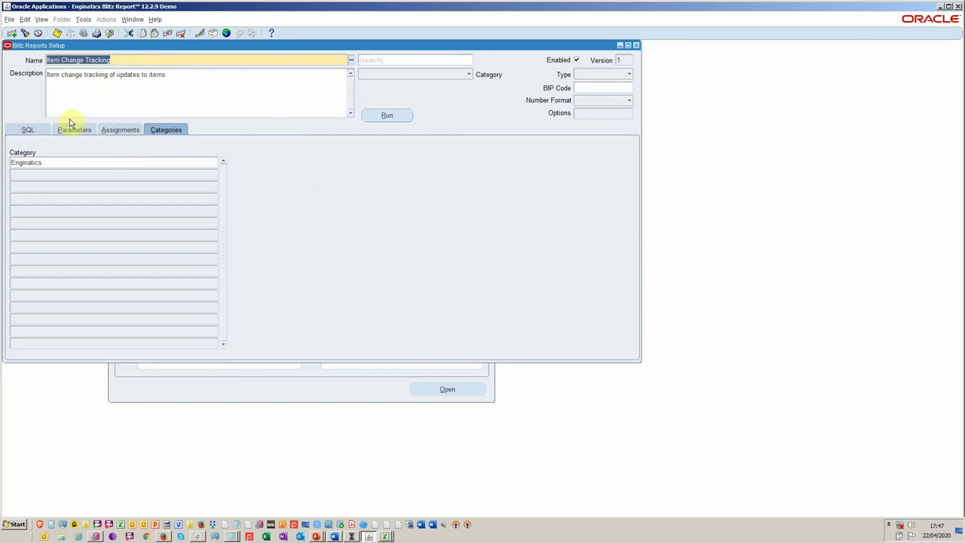
{"action": "left_click", "coordinate": [37, 130]}
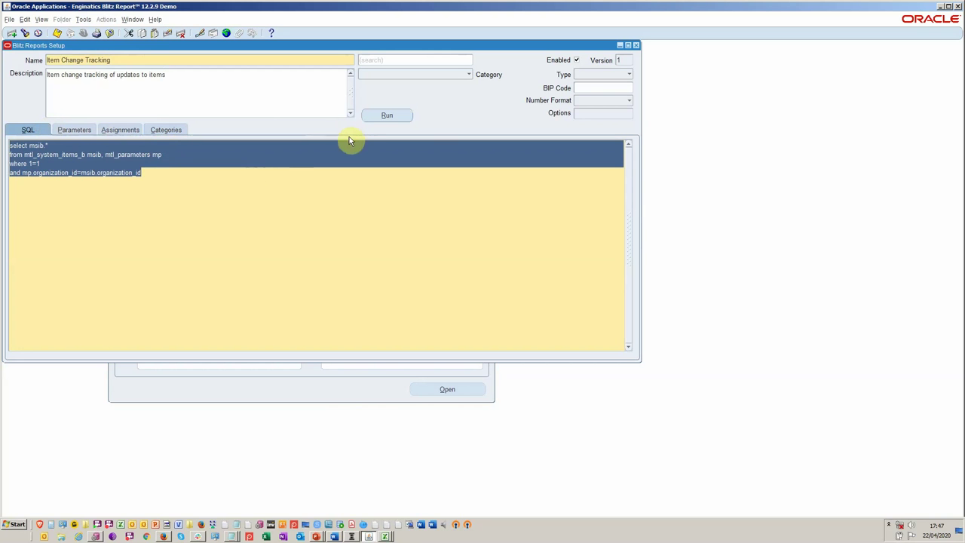
{"action": "key", "text": "alt+Tab"}
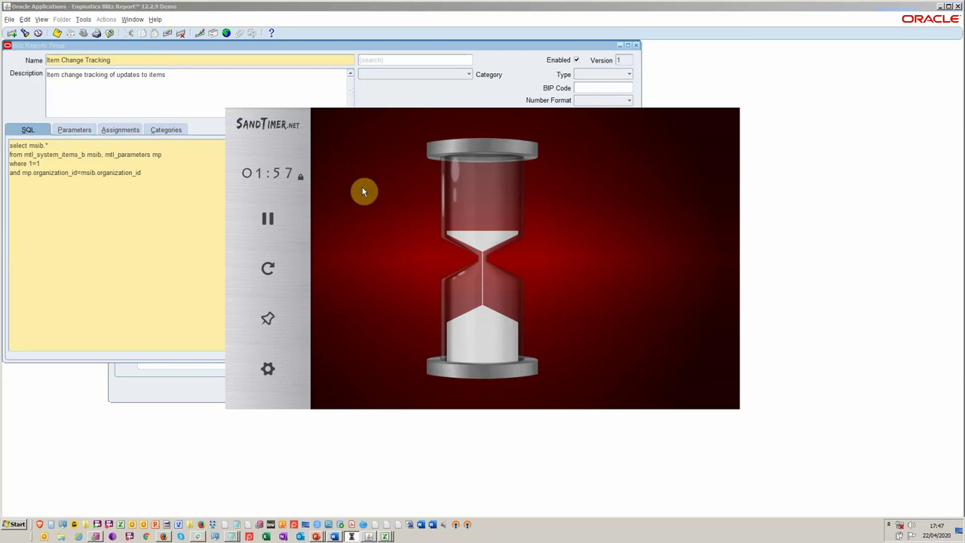
{"action": "key", "text": "alt+Tab"}
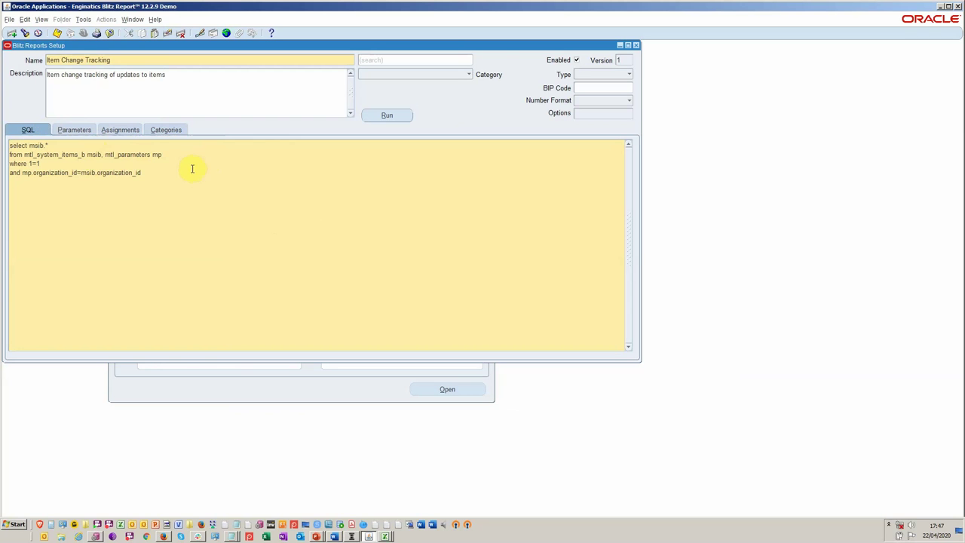
{"action": "left_click", "coordinate": [79, 130]}
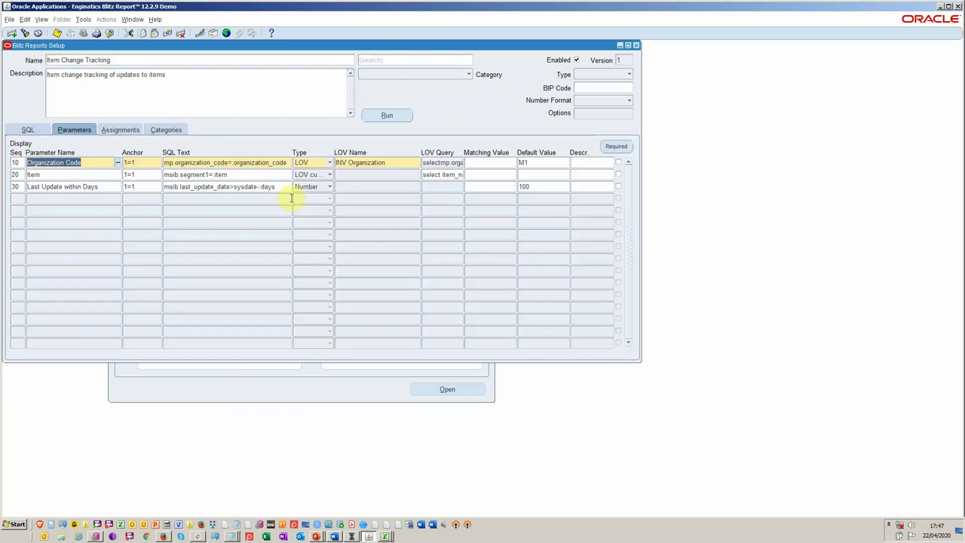
{"action": "left_click", "coordinate": [107, 186]}
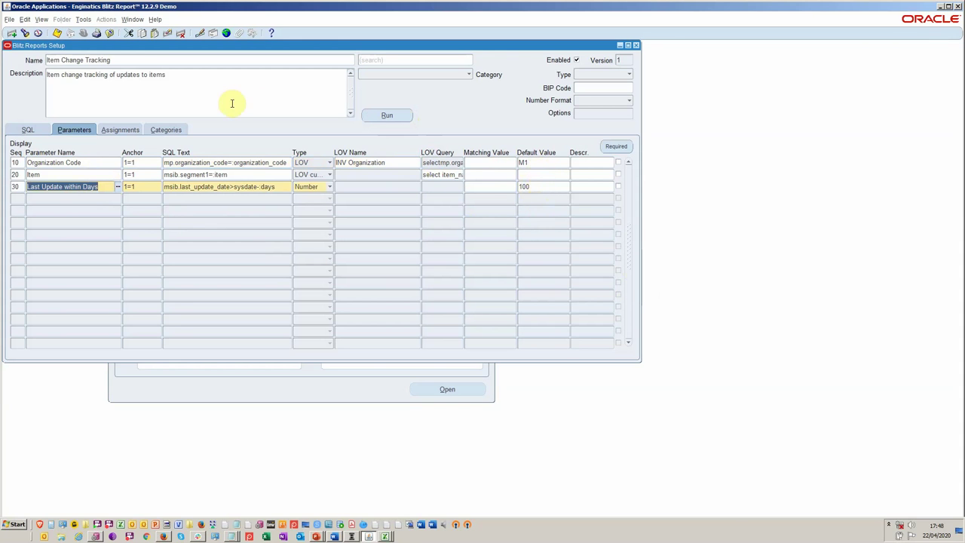
{"action": "left_click", "coordinate": [106, 130]}
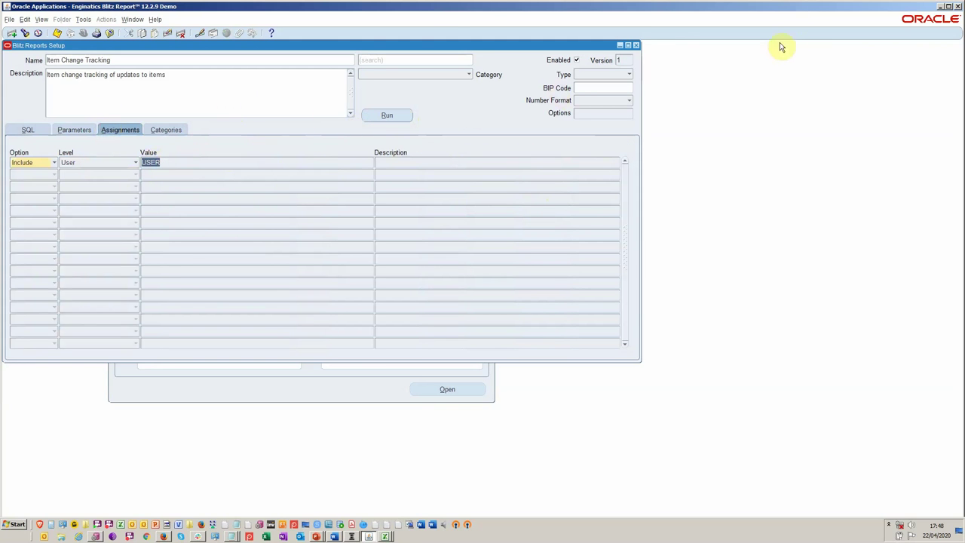
{"action": "left_click", "coordinate": [638, 45]}
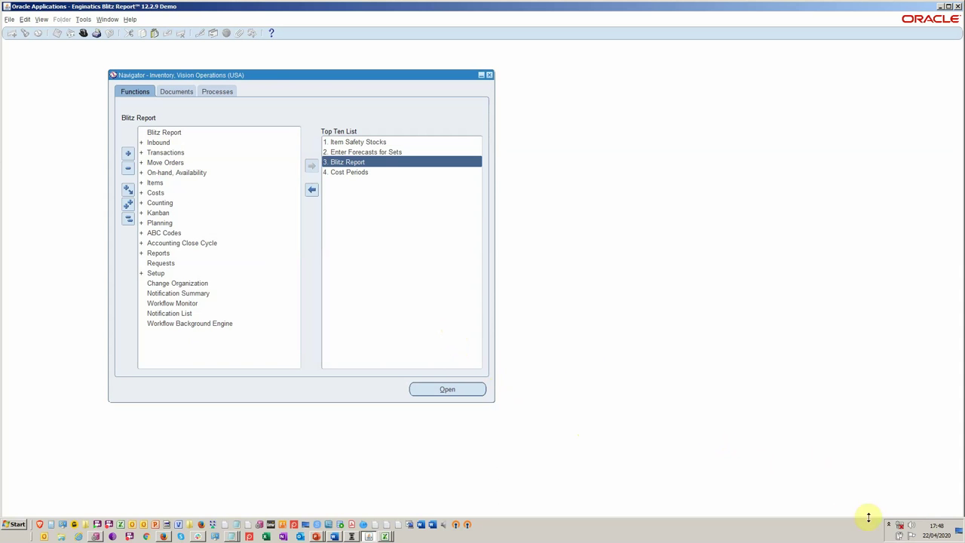
{"action": "key", "text": "alt+Tab"}
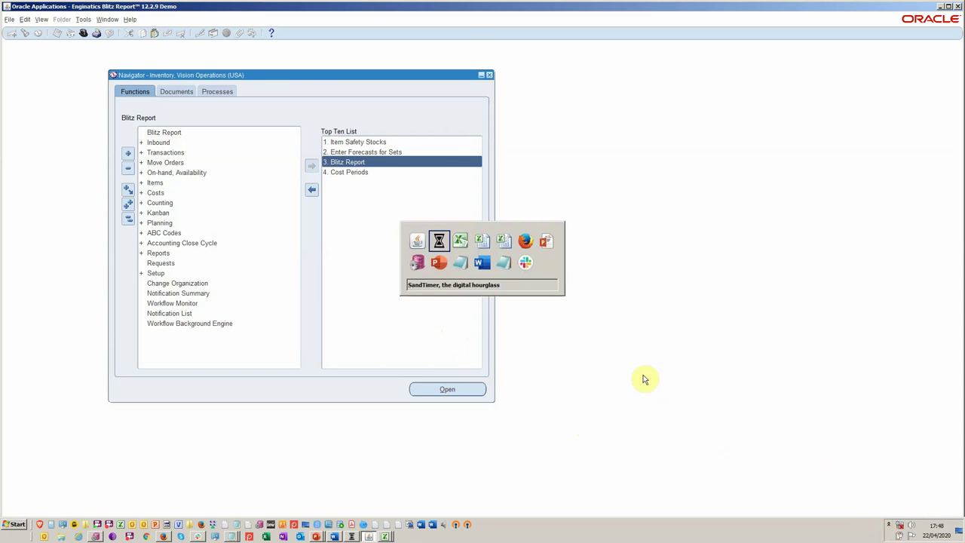
{"action": "key", "text": "alt+Tab"}
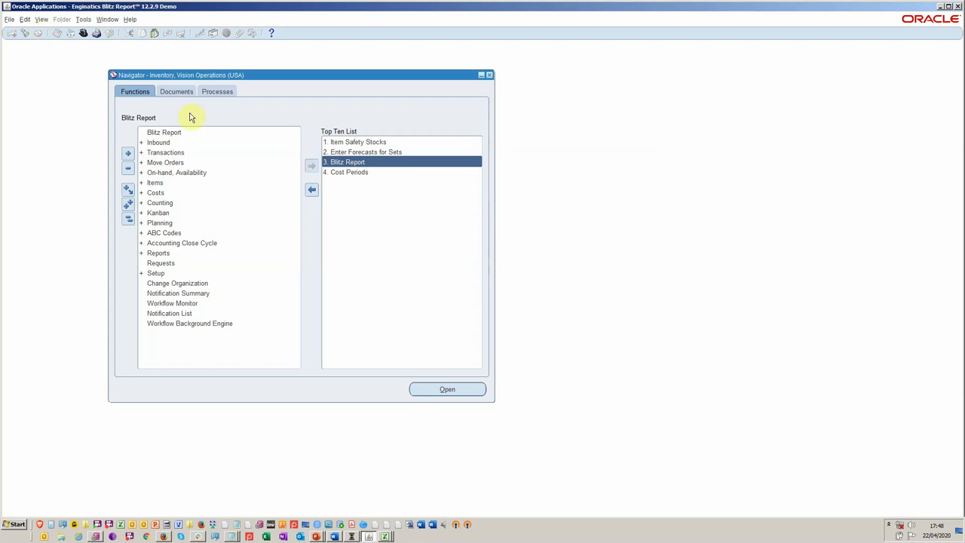
{"action": "left_click", "coordinate": [888, 526]}
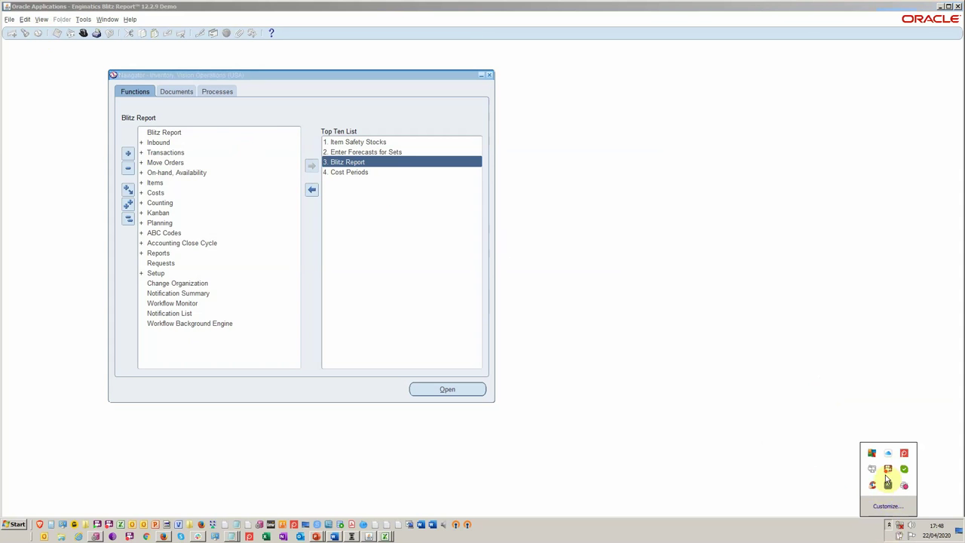
{"action": "right_click", "coordinate": [888, 471]}
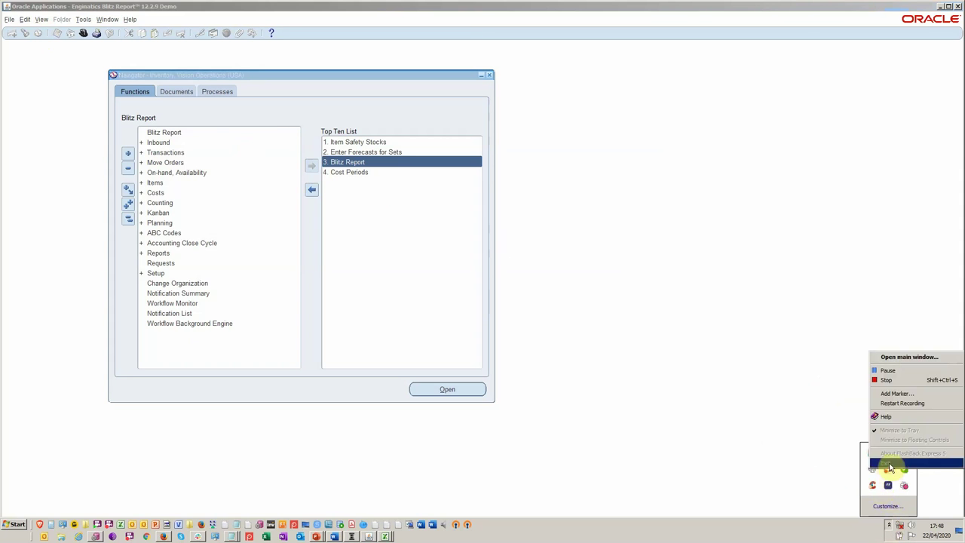